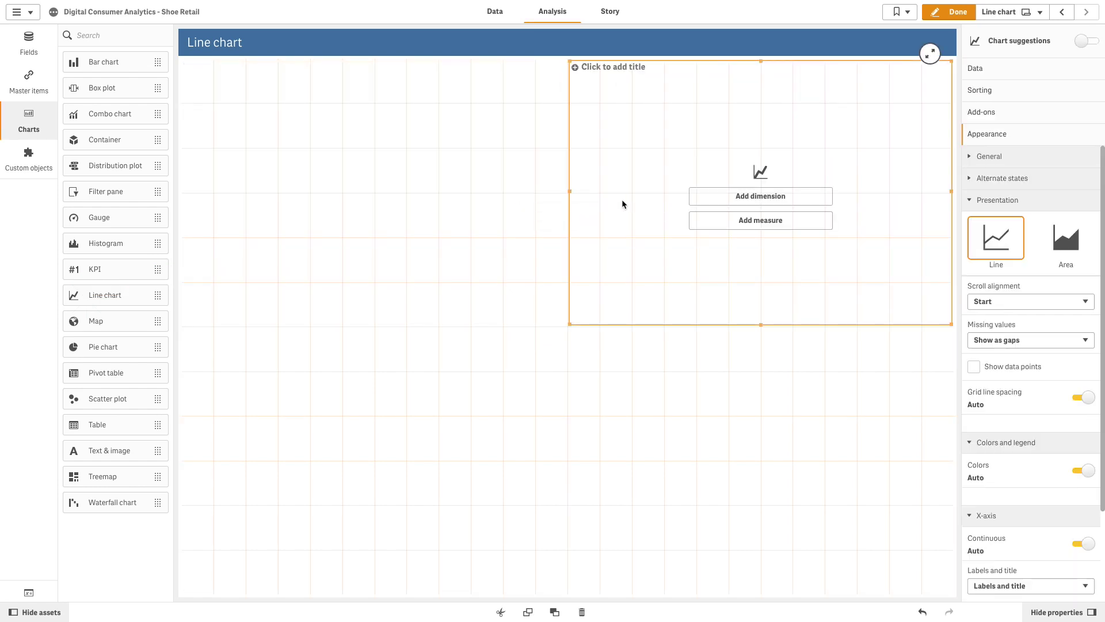
Plot Total Sessions by Start Hour on the empty line chart
left_click(793, 201)
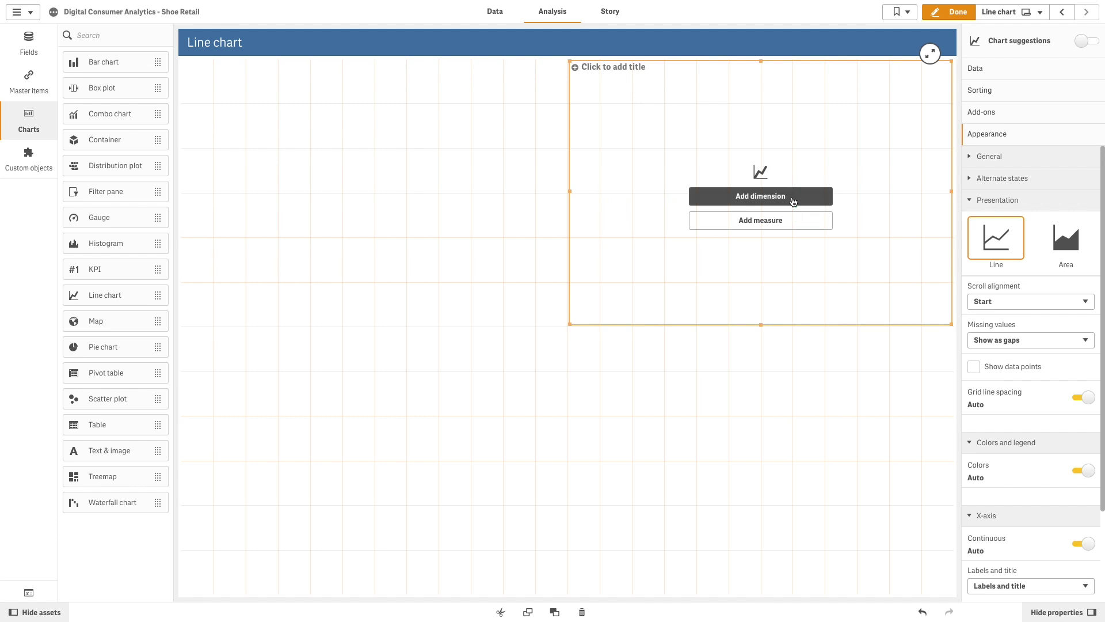
left_click(792, 202)
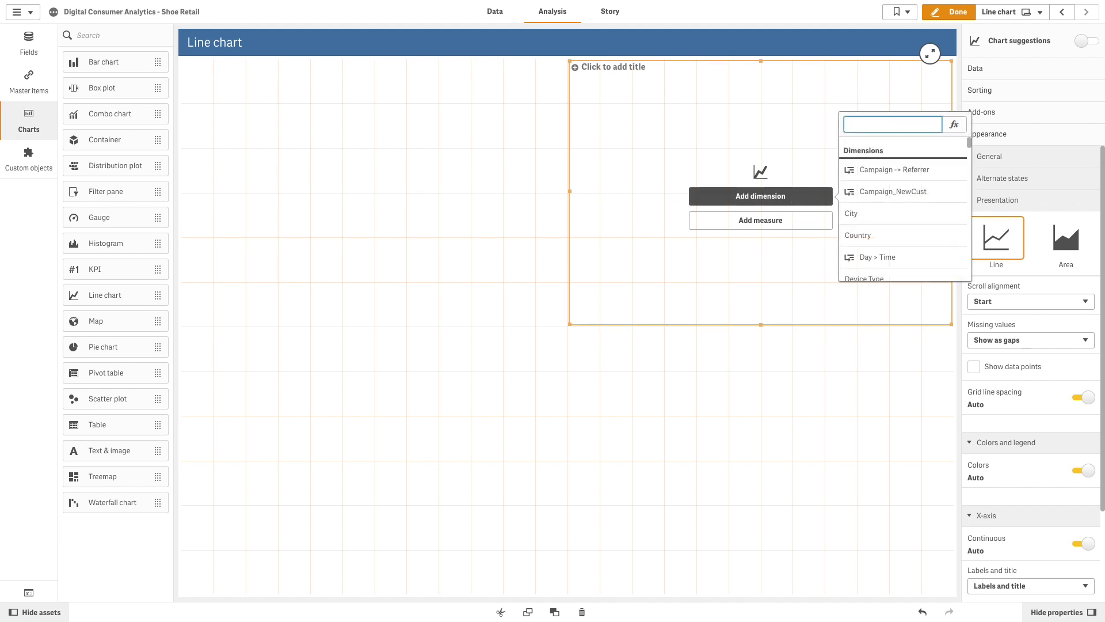
type("Star")
left_click(900, 173)
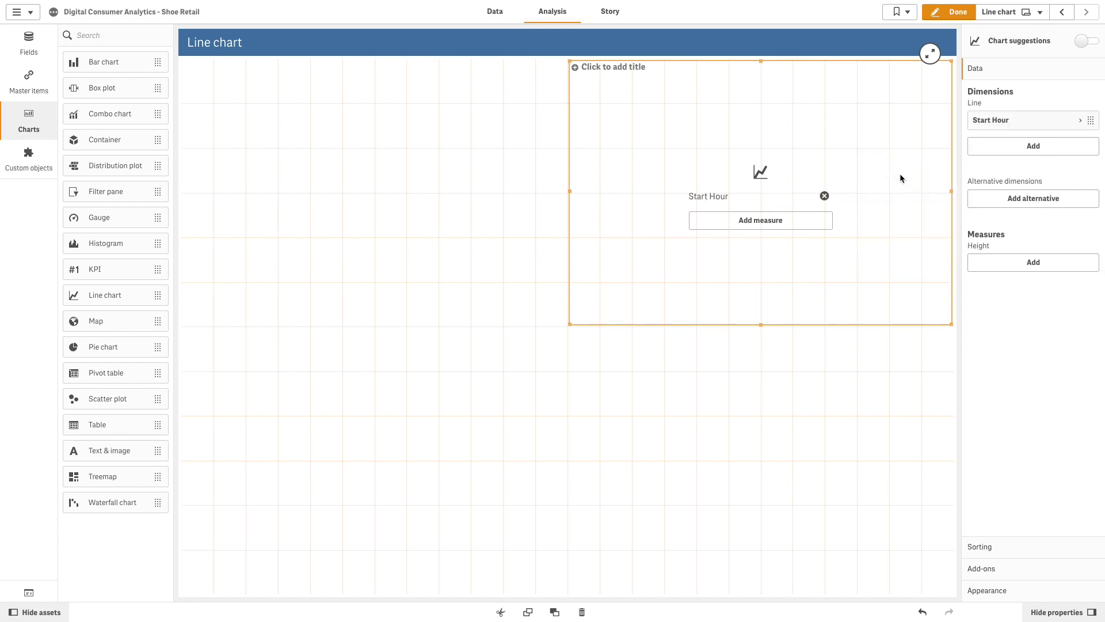
left_click(799, 225)
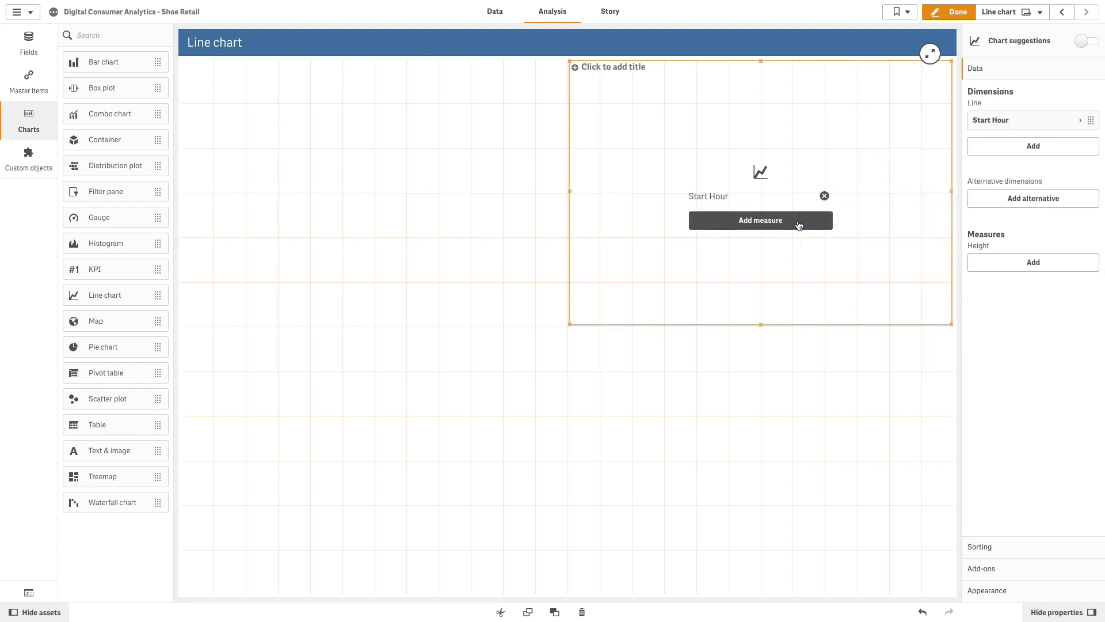
type("tot")
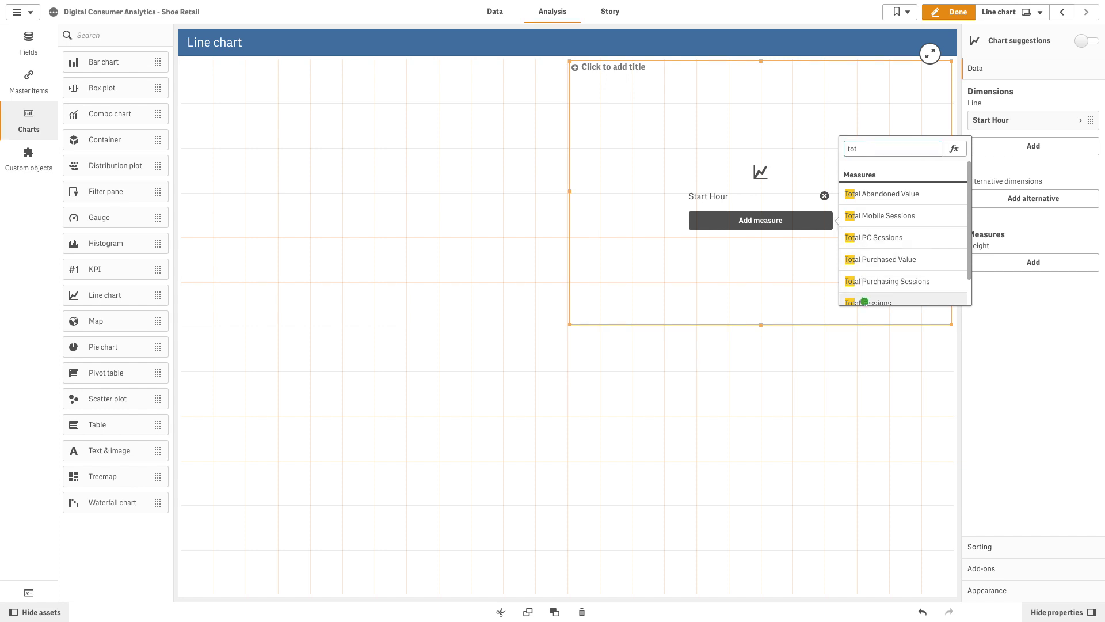
left_click(861, 301)
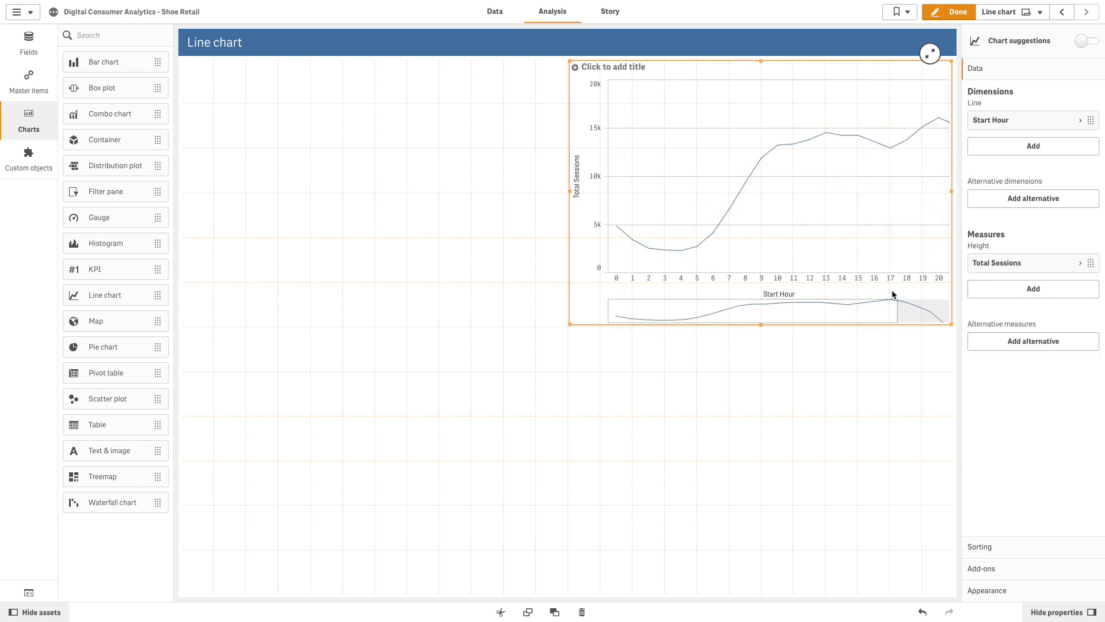
Add Unique Visitors as a second line, preview the chart, then resume editing
left_click(999, 296)
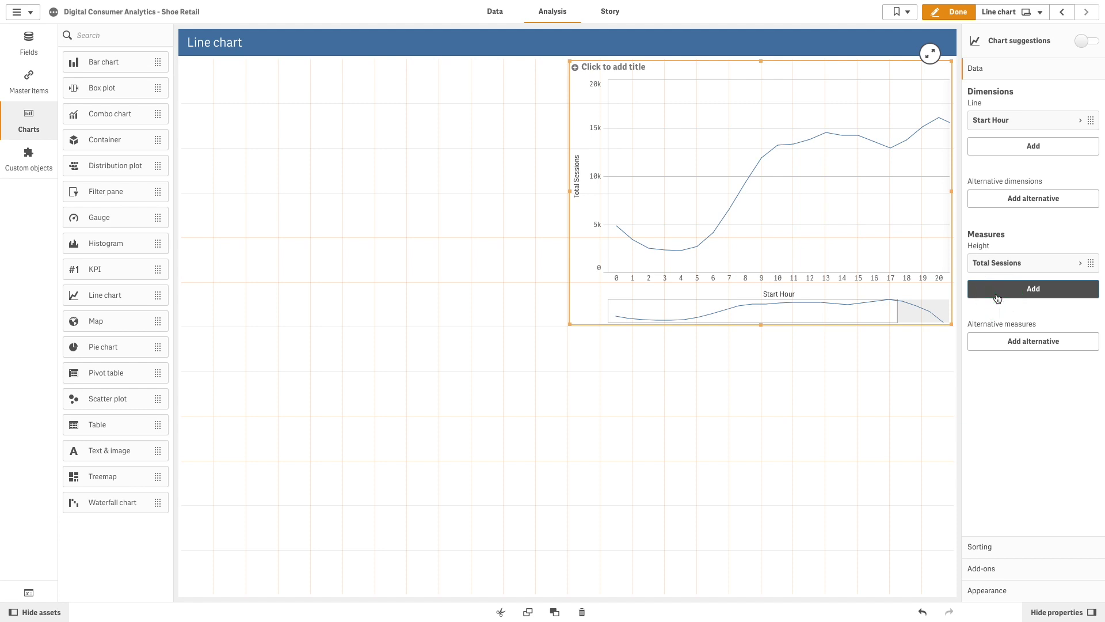
type("Uni")
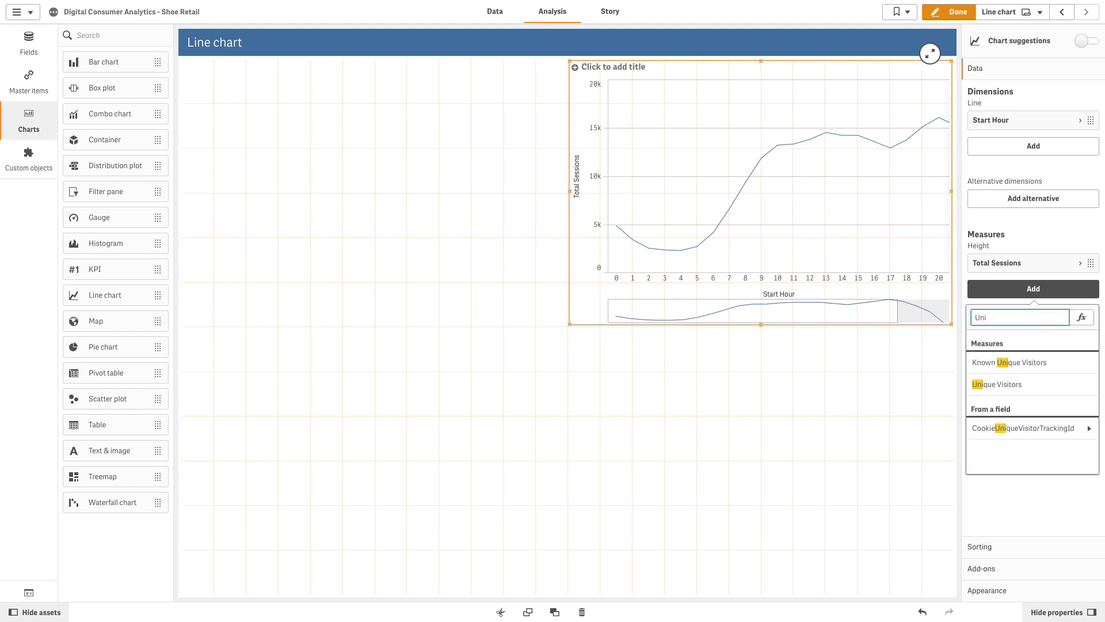
left_click(1002, 387)
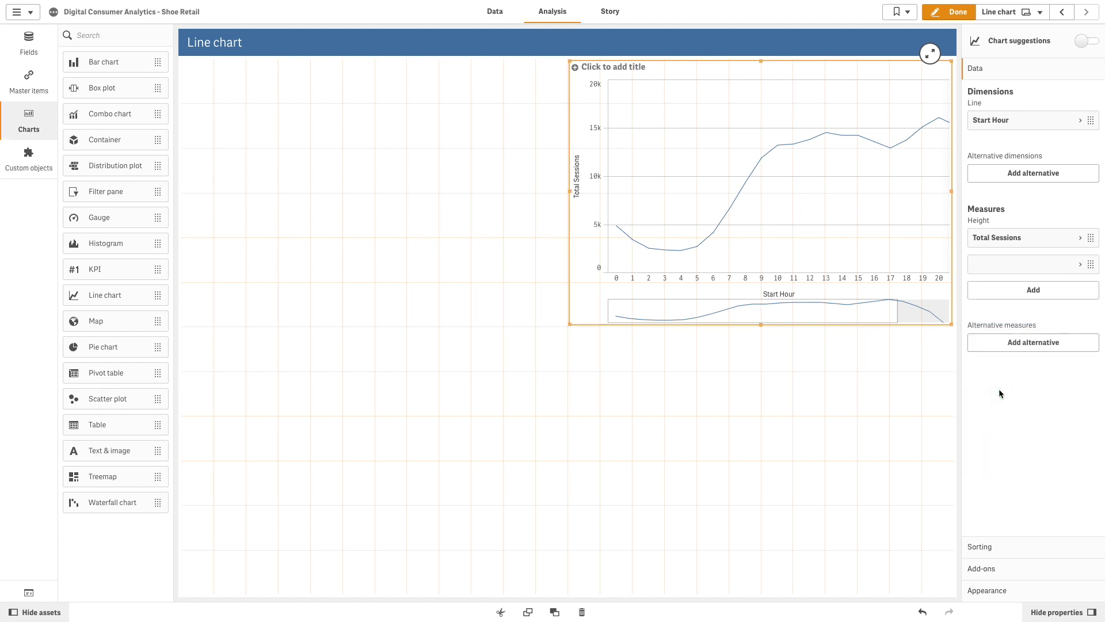
left_click(953, 12)
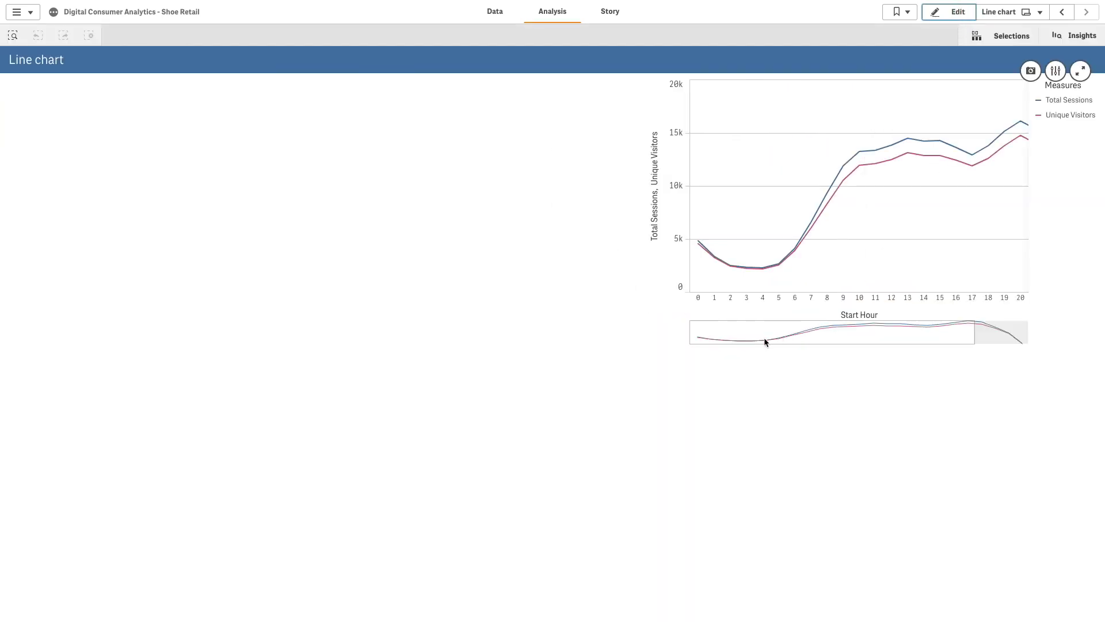
mouse_move(765, 343)
left_mouse_down()
mouse_move(844, 340)
mouse_move(757, 340)
left_mouse_up()
left_click(954, 12)
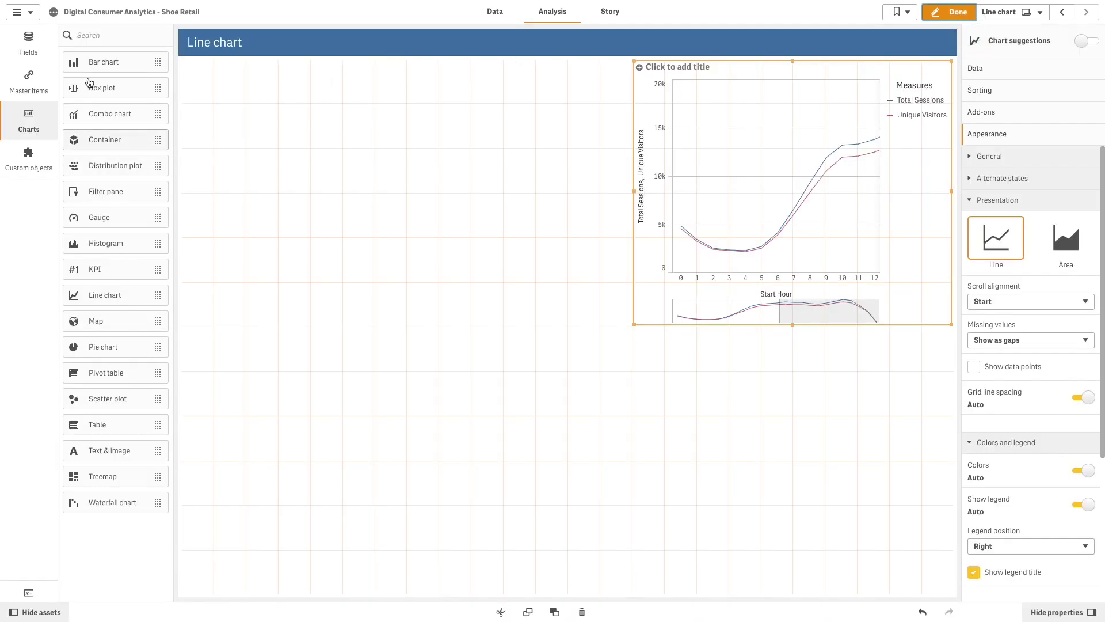
Add a large left-side line chart plotting Total Sessions by Start Hour
left_click(100, 296)
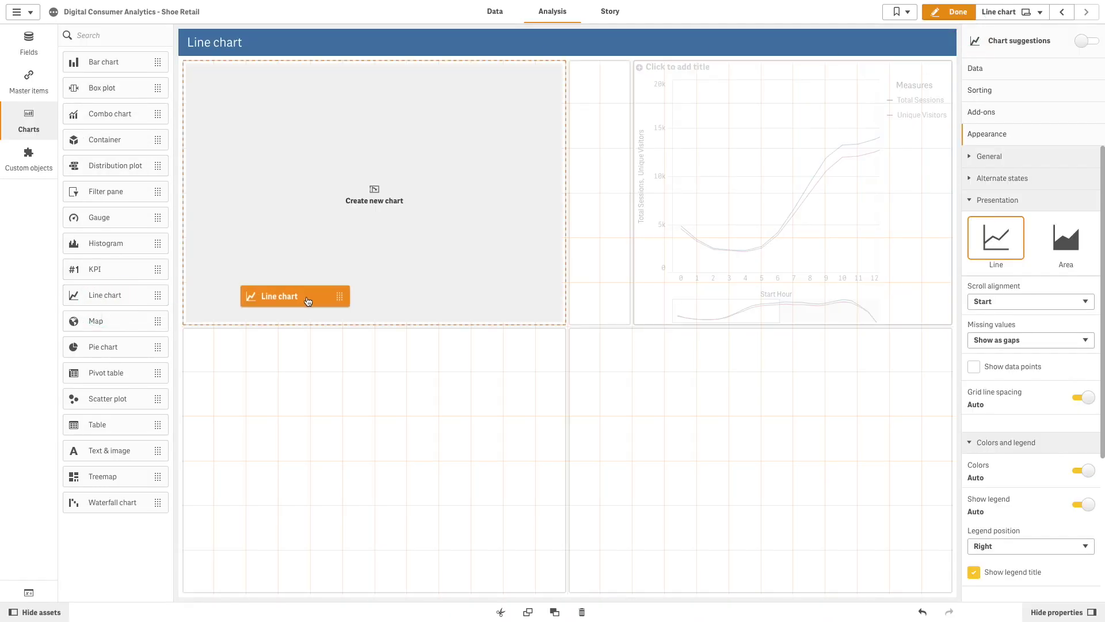
left_click_drag(176, 295, 309, 296)
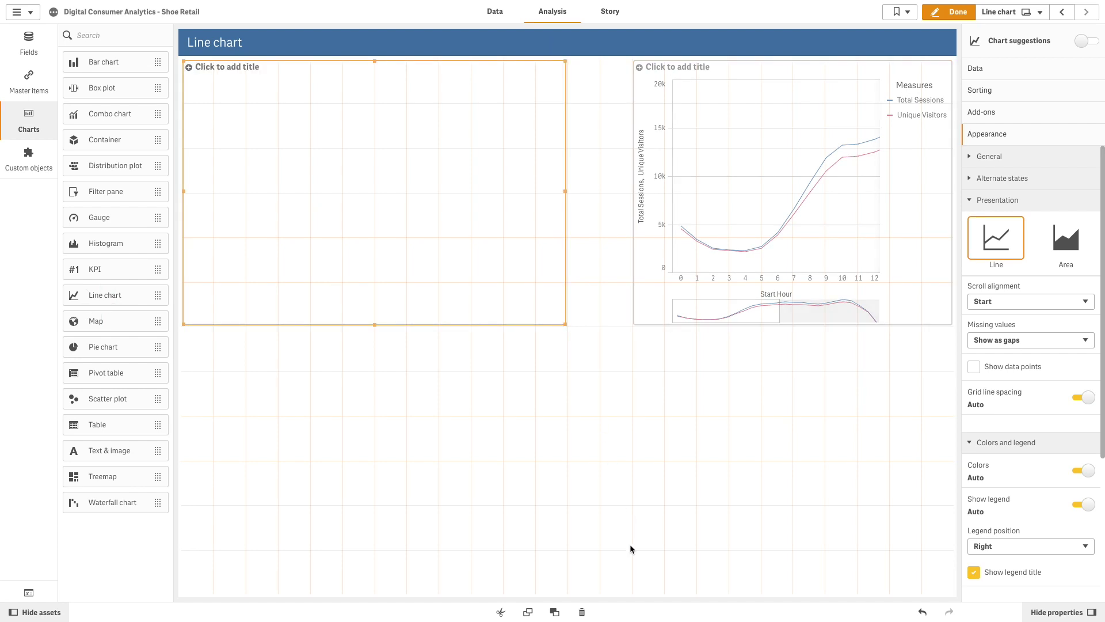
left_click_drag(583, 368, 632, 594)
left_click(416, 330)
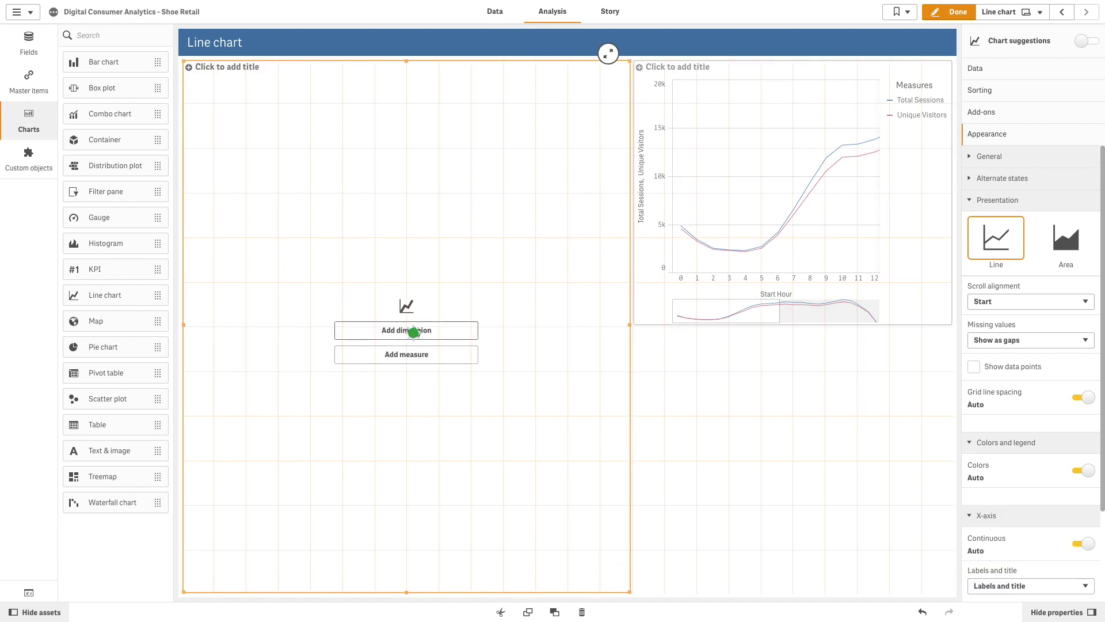
left_click(416, 331)
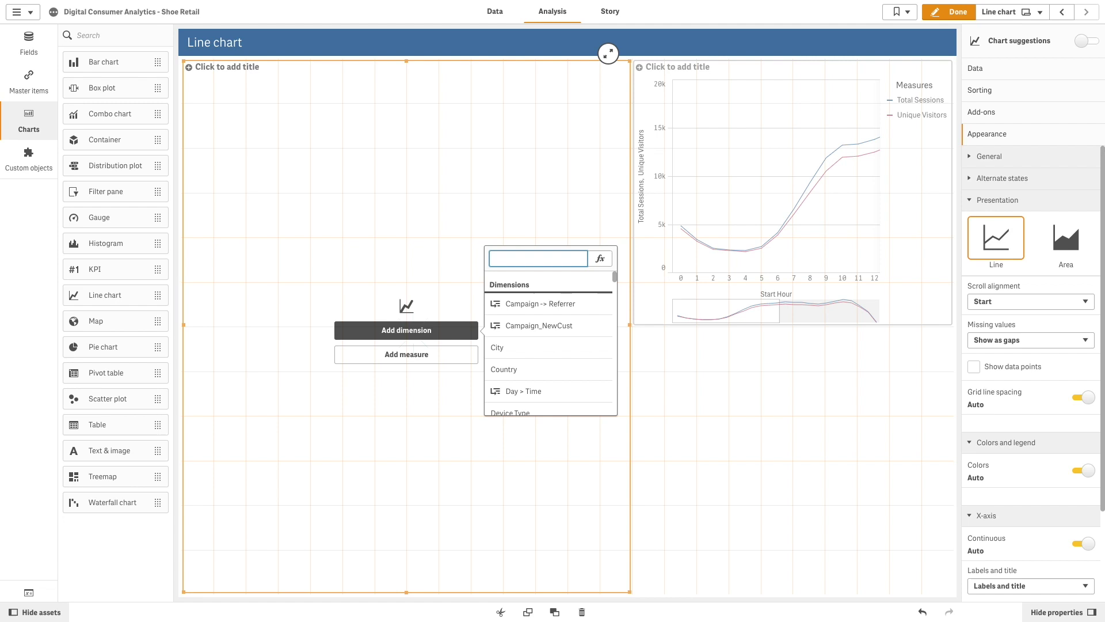
type("start")
left_click(513, 303)
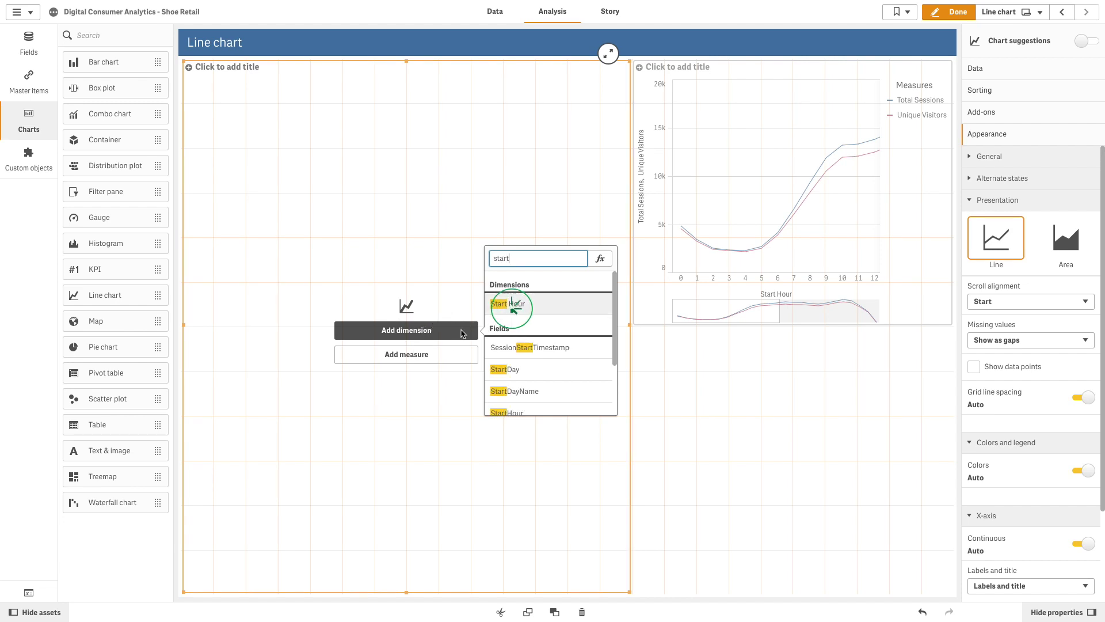
left_click(420, 363)
type("Total")
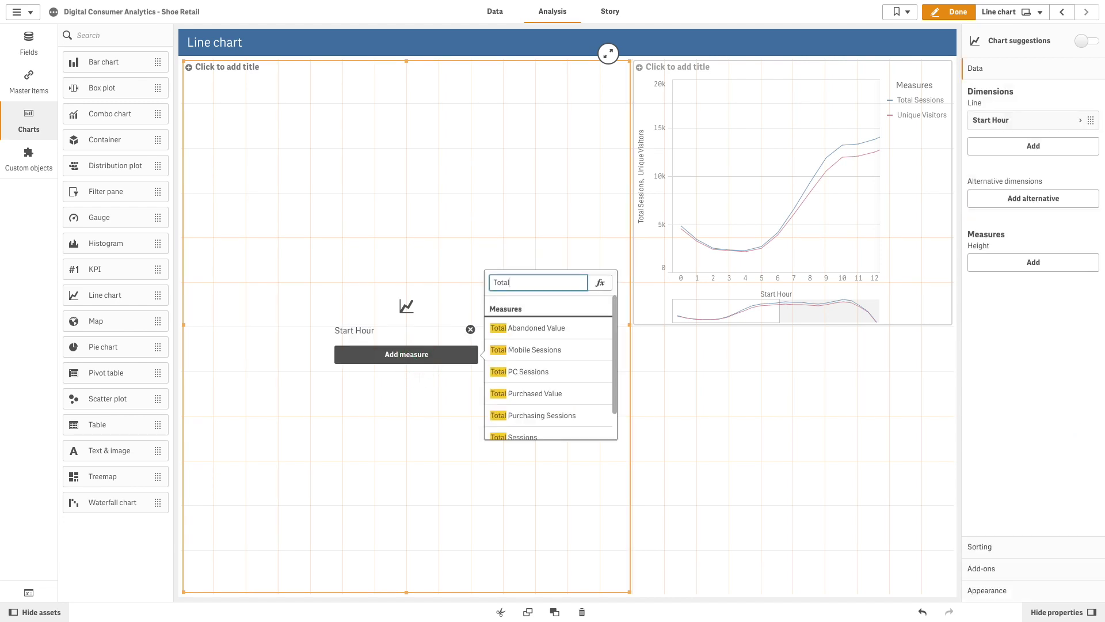
left_click(518, 436)
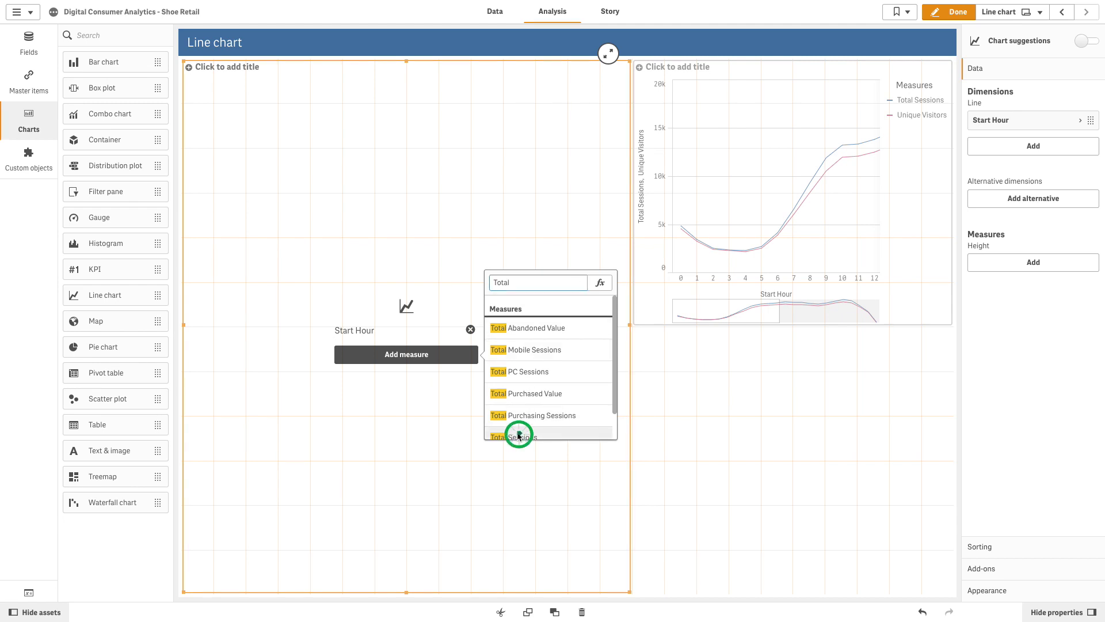
Split lines by YearMonth > Date > Hour and add Device Type as alternative dimension
left_click(1033, 145)
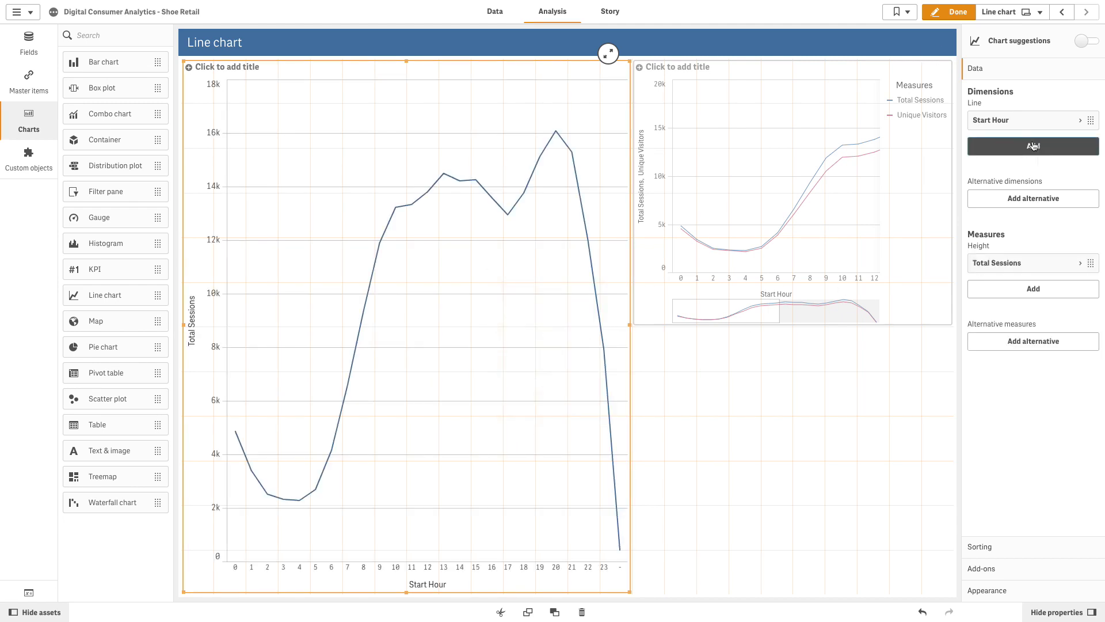
type("Yea")
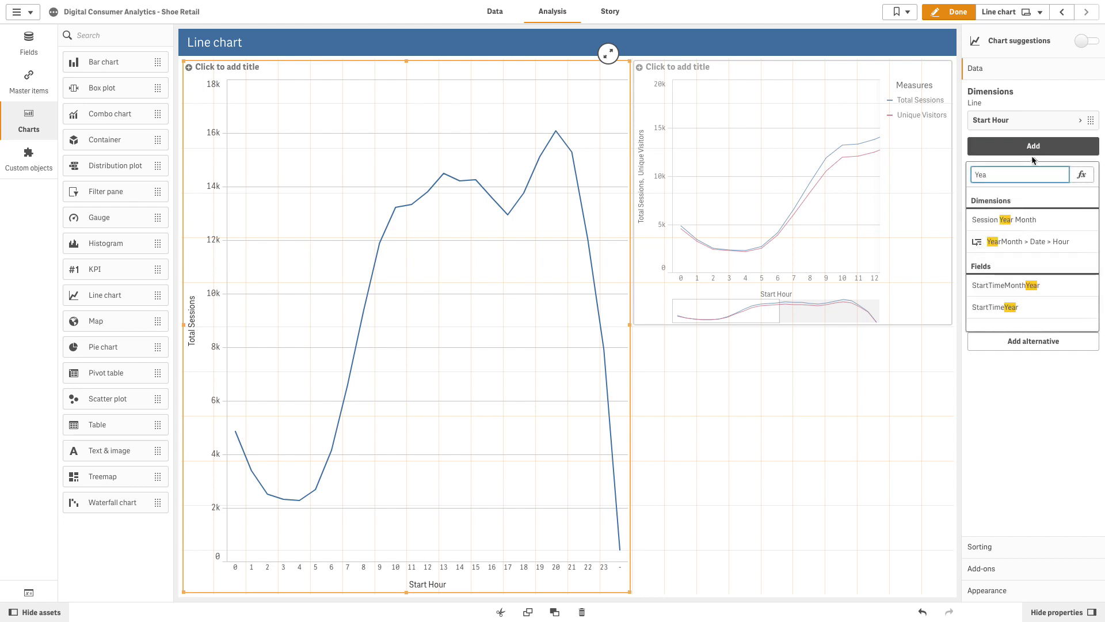
left_click(1041, 242)
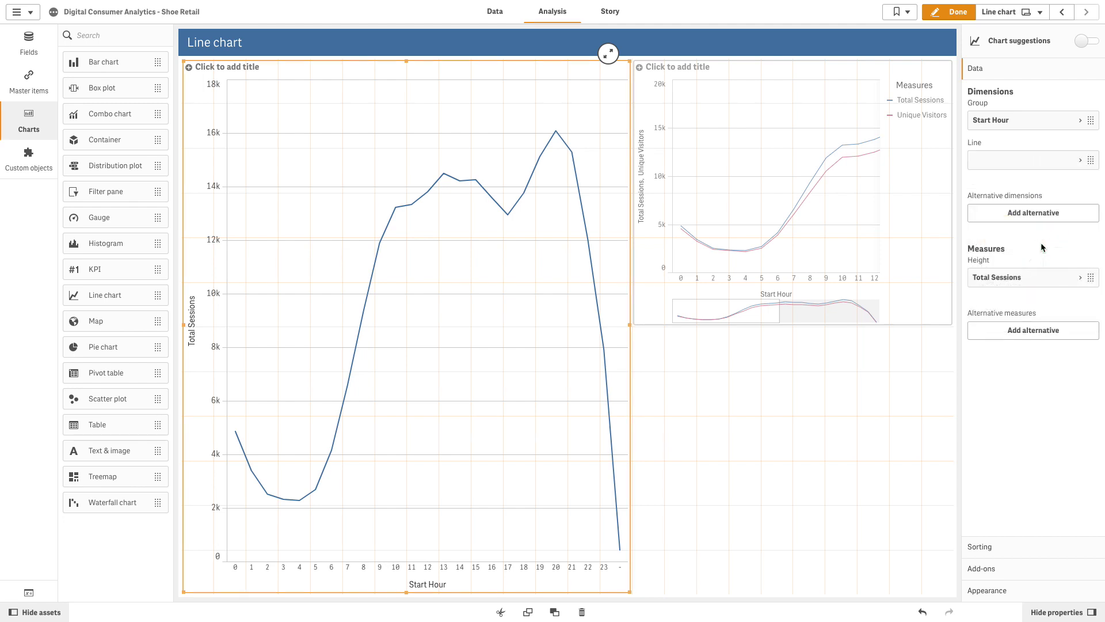
left_click(1030, 217)
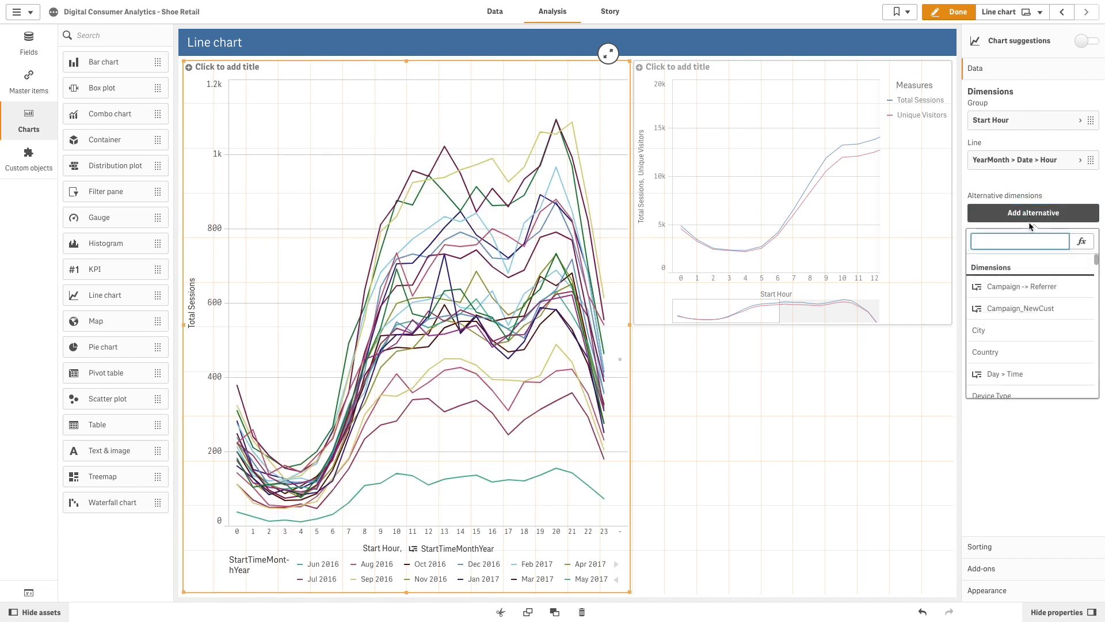
type("Dev")
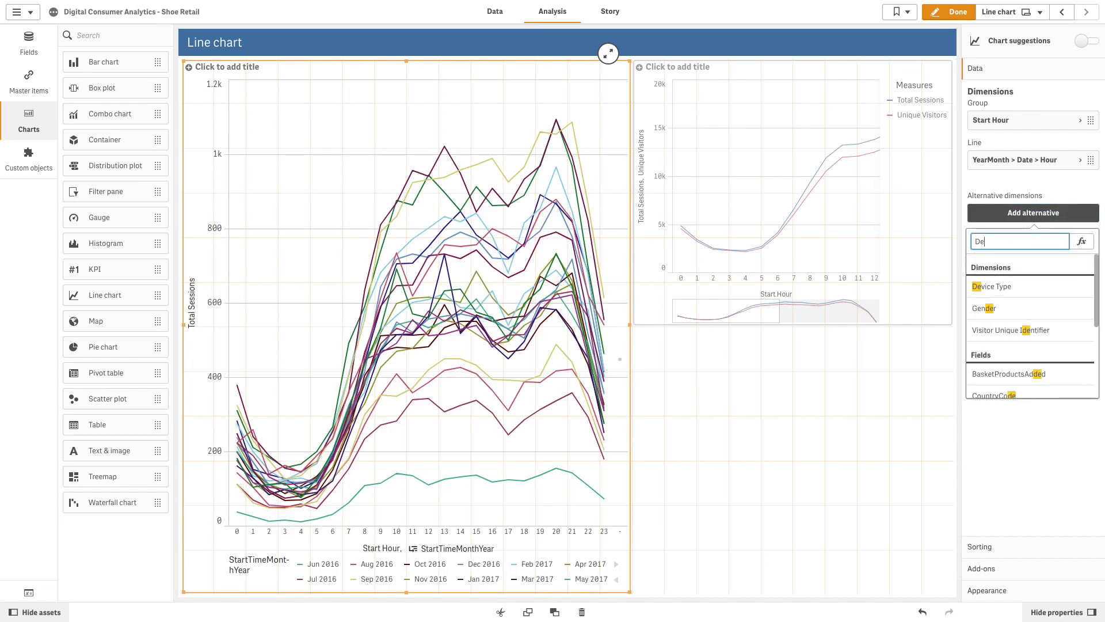
left_click(1002, 296)
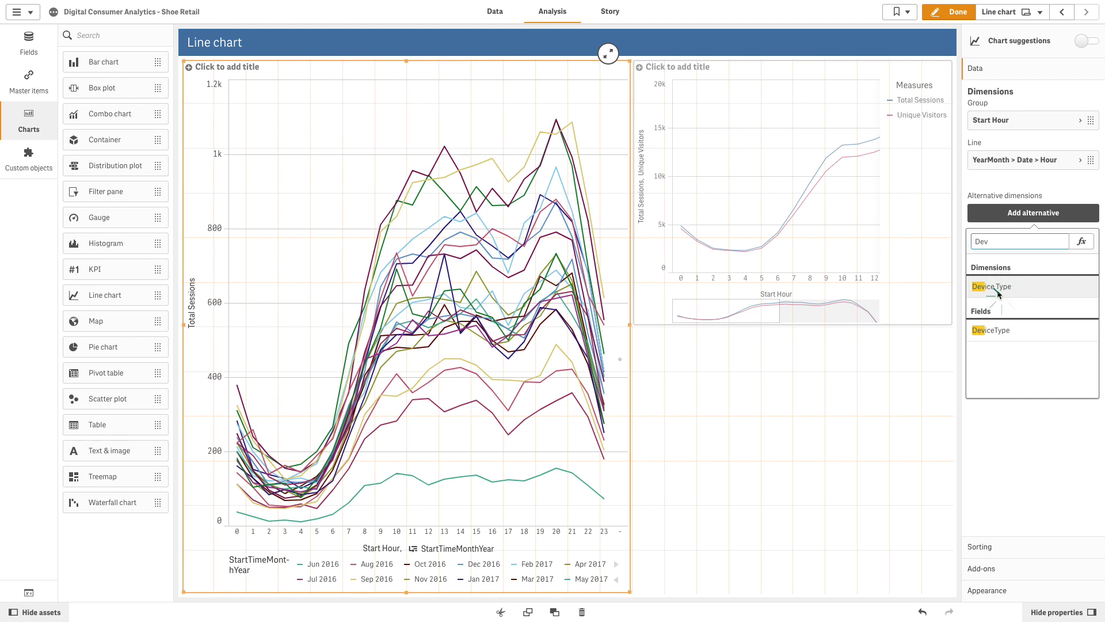
Set the chart's colours to Custom and turn off the legend
left_click(1001, 592)
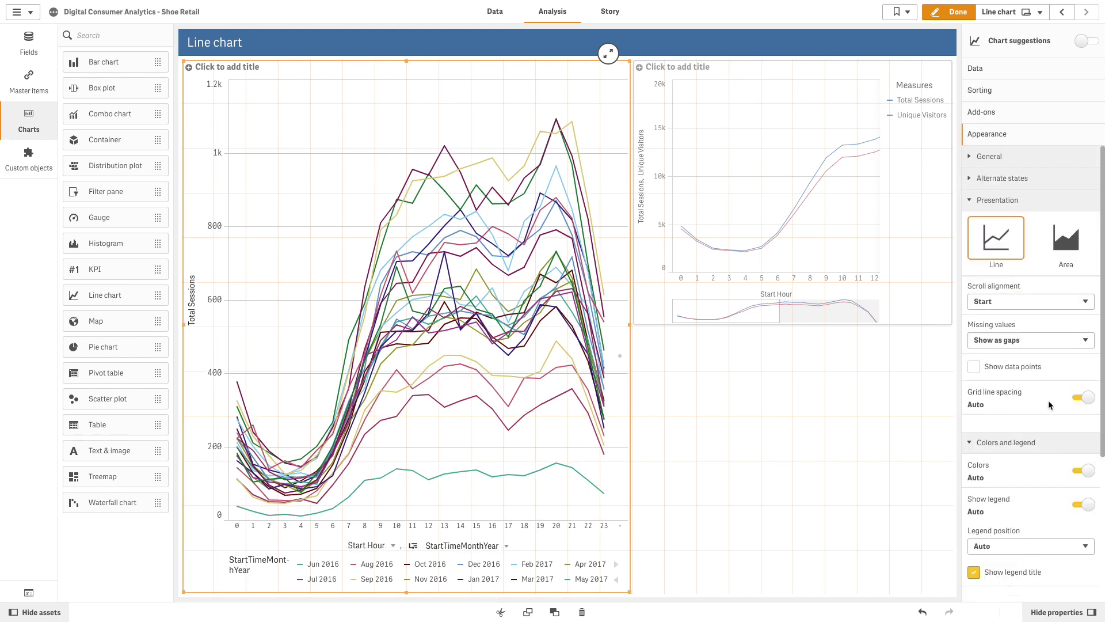
left_click(1084, 470)
scroll(1036, 432, "down", 1)
scroll(1036, 432, "down", 1)
scroll(1036, 432, "down", 1)
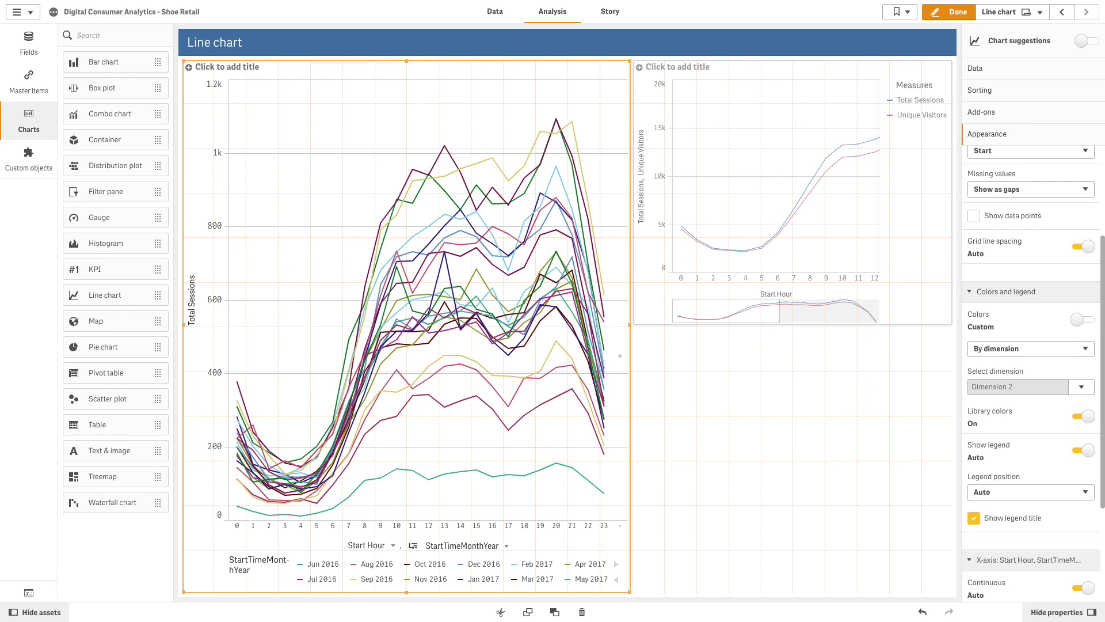
left_click(1077, 453)
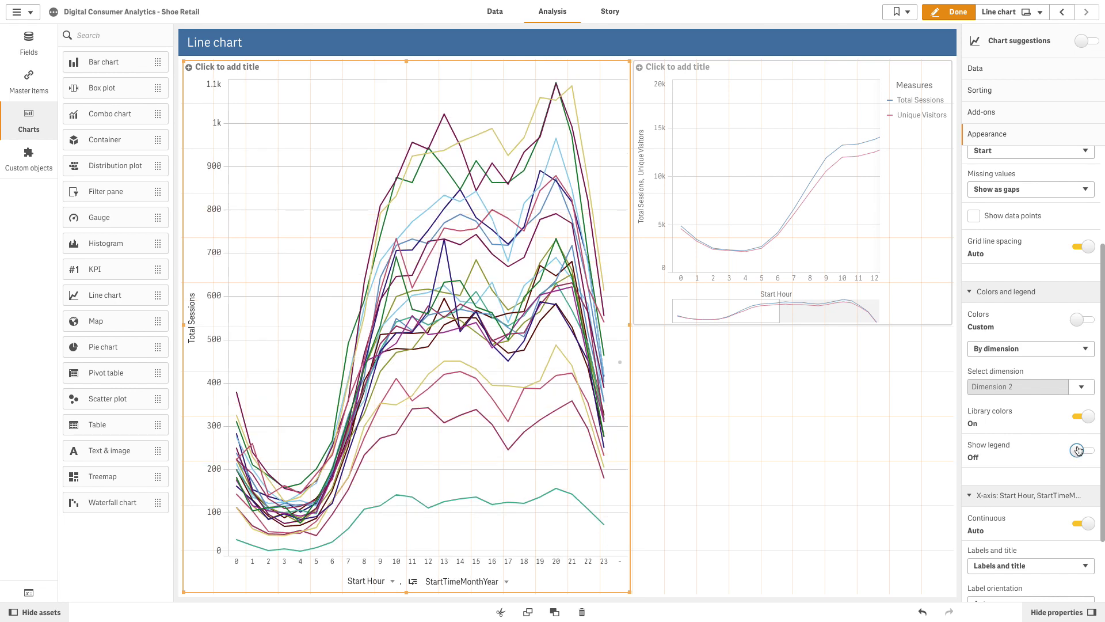
Outside edit mode, switch the lines to Device Type and back to months
left_click(942, 16)
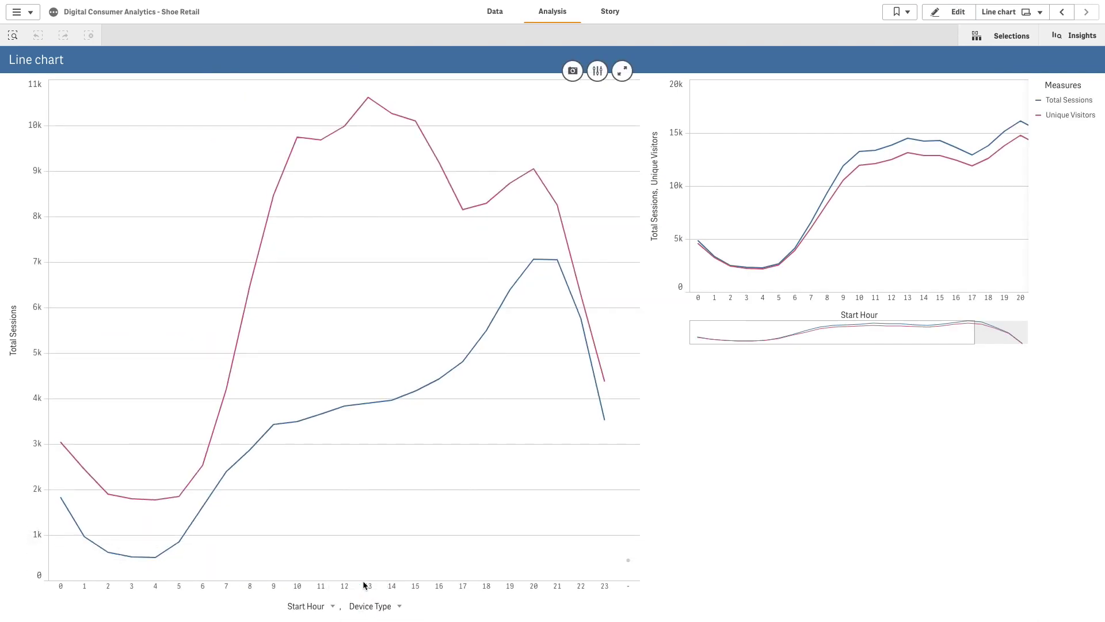
left_click(367, 606)
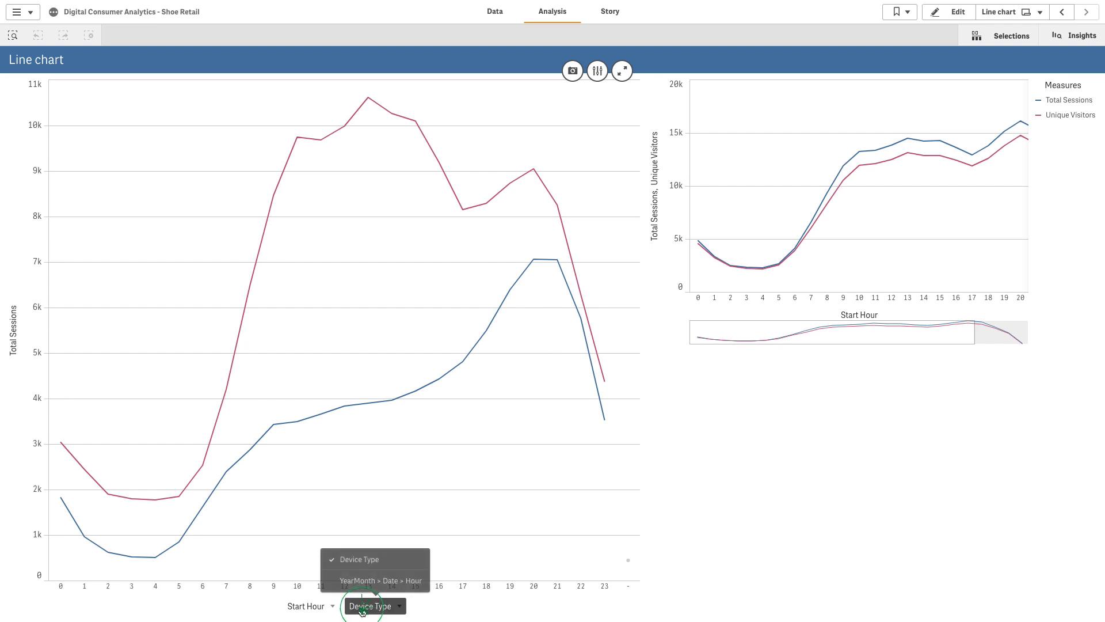
left_click(361, 580)
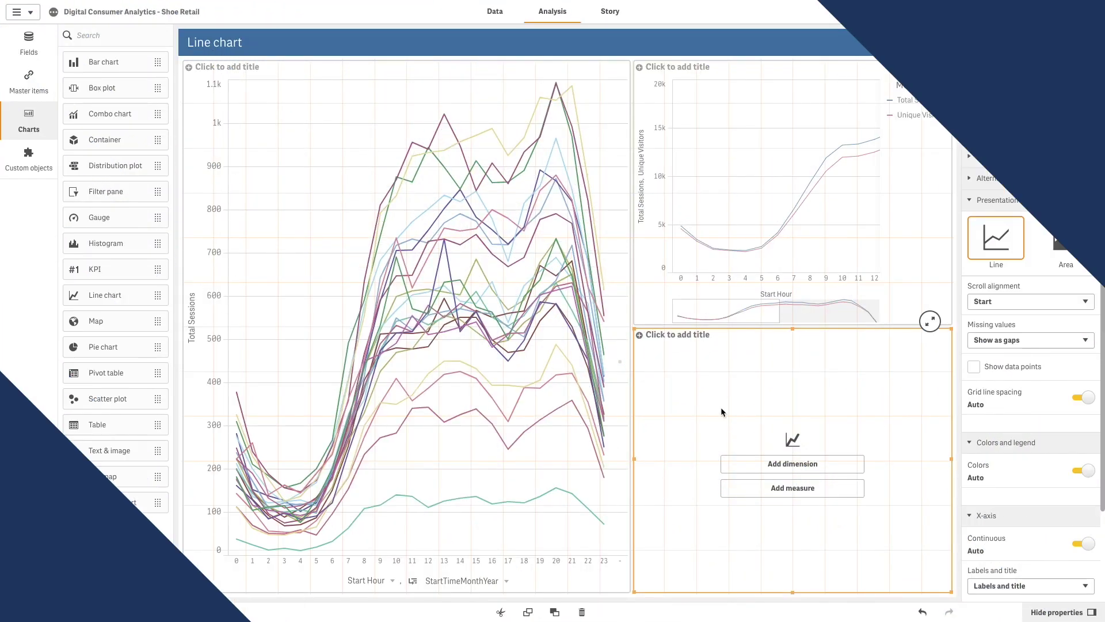
Chart Total Sessions by Day > Time, with Abandoned Sessions as alternative measure
left_click(790, 465)
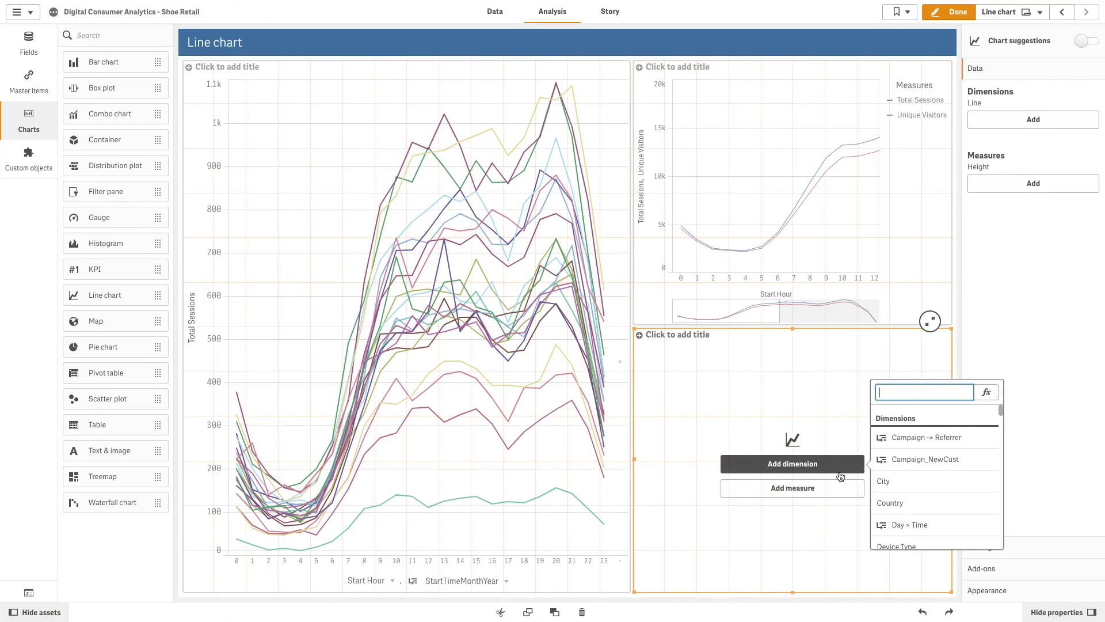
left_click(899, 528)
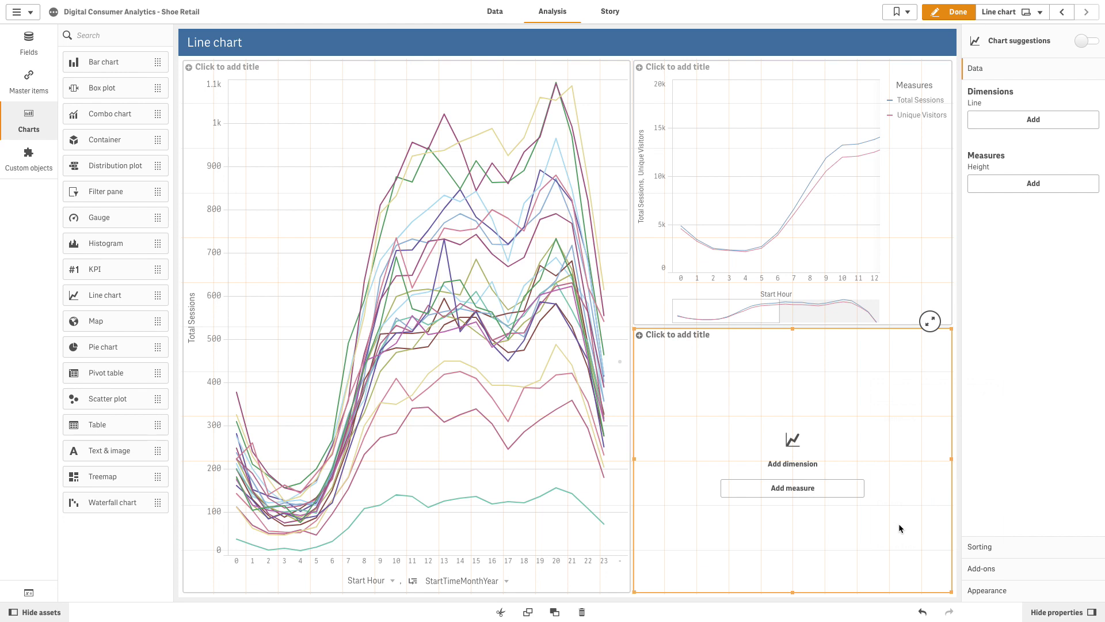
left_click(801, 497)
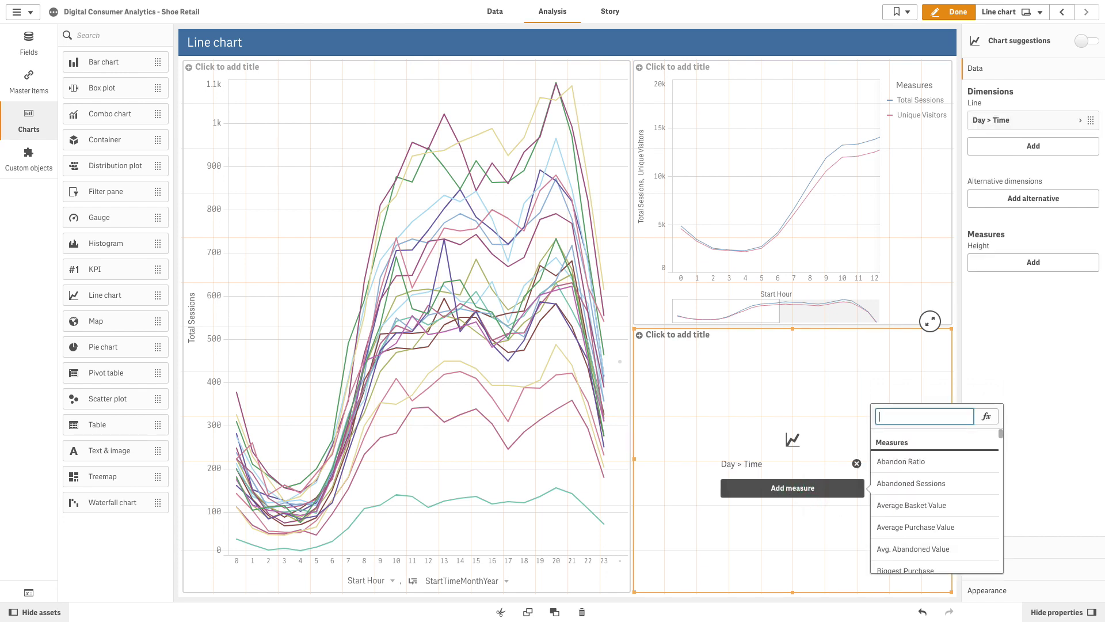
type("Tot")
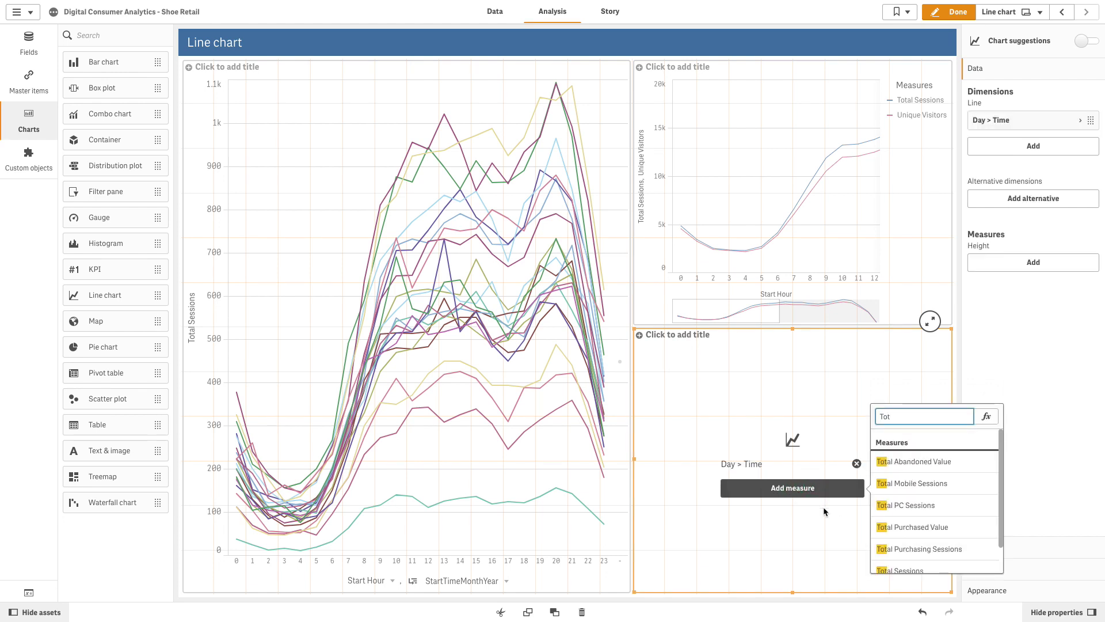
left_click(889, 569)
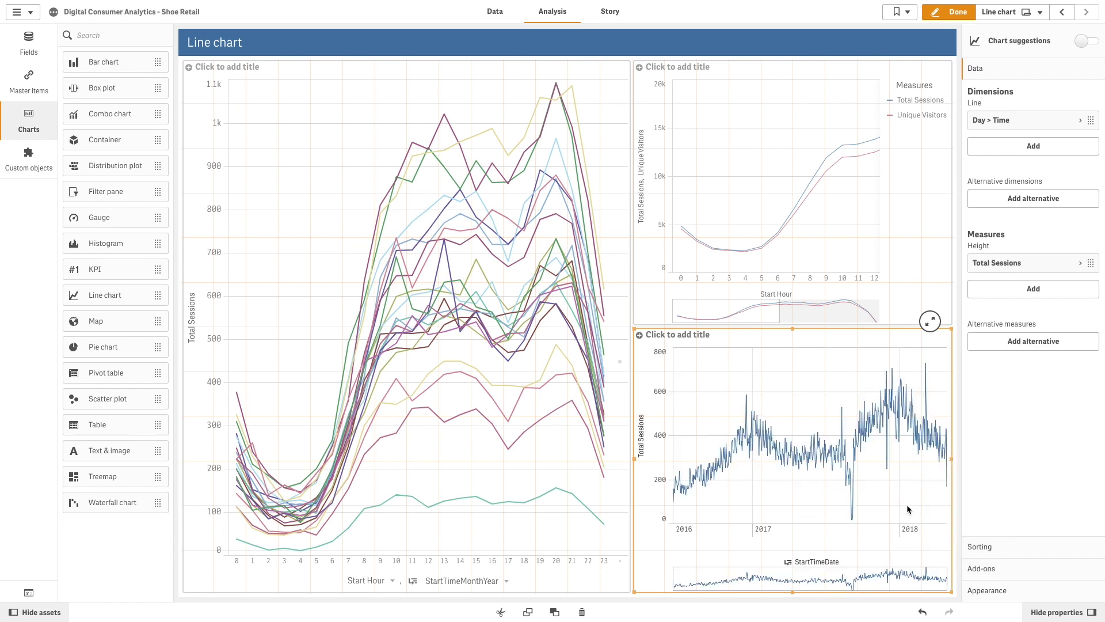
left_click(1014, 348)
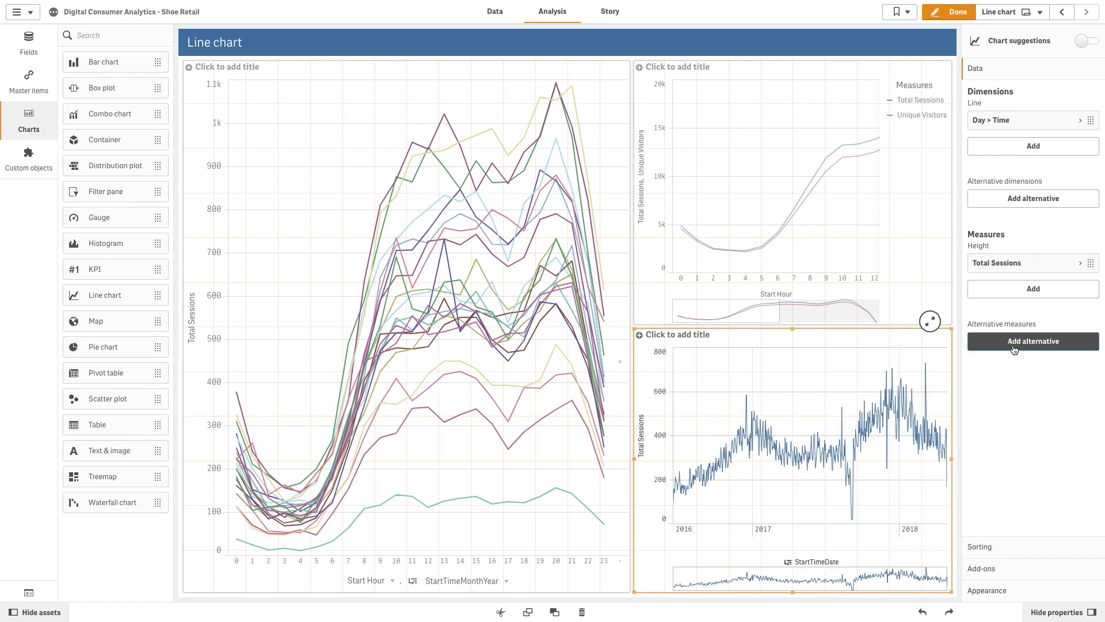
left_click(1011, 440)
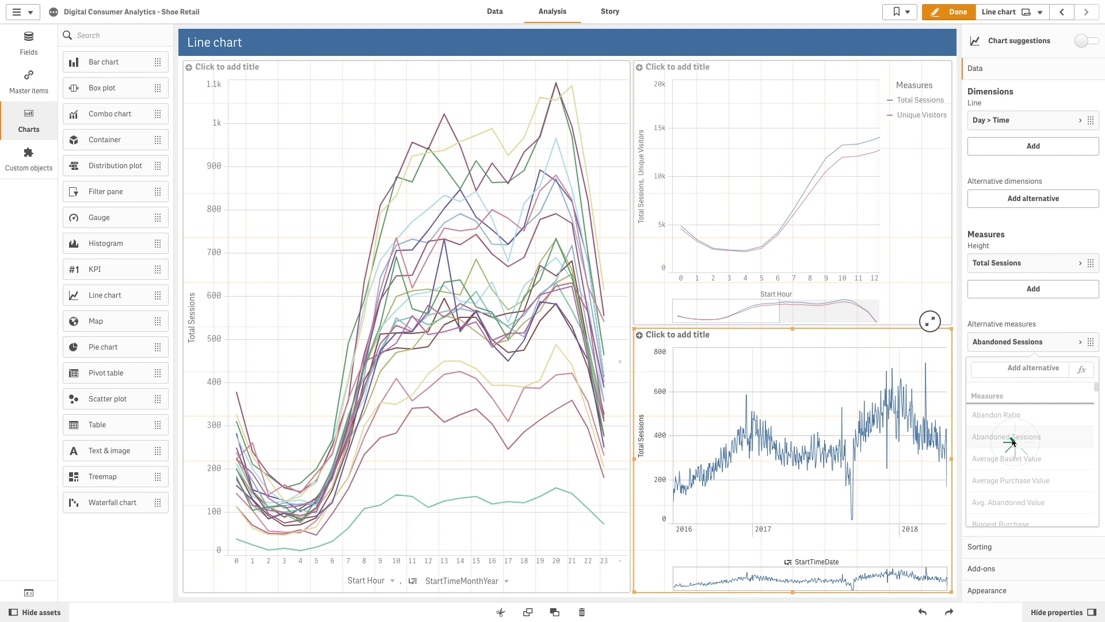
Switch the date chart to Area style with data points and value labels, then exit editing
left_click(1013, 594)
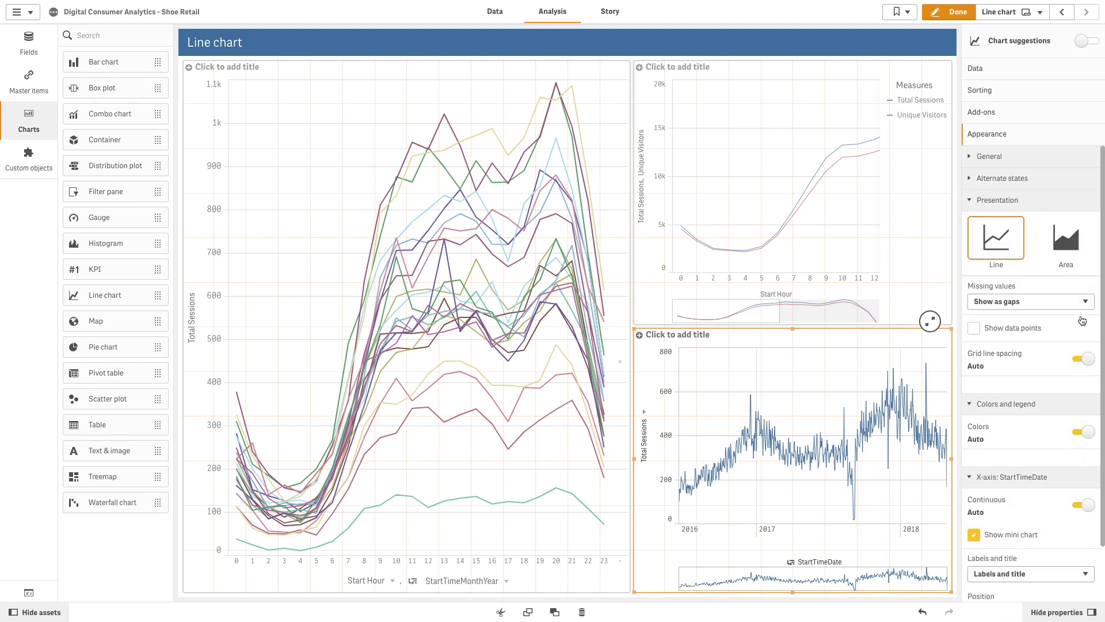
left_click(1064, 249)
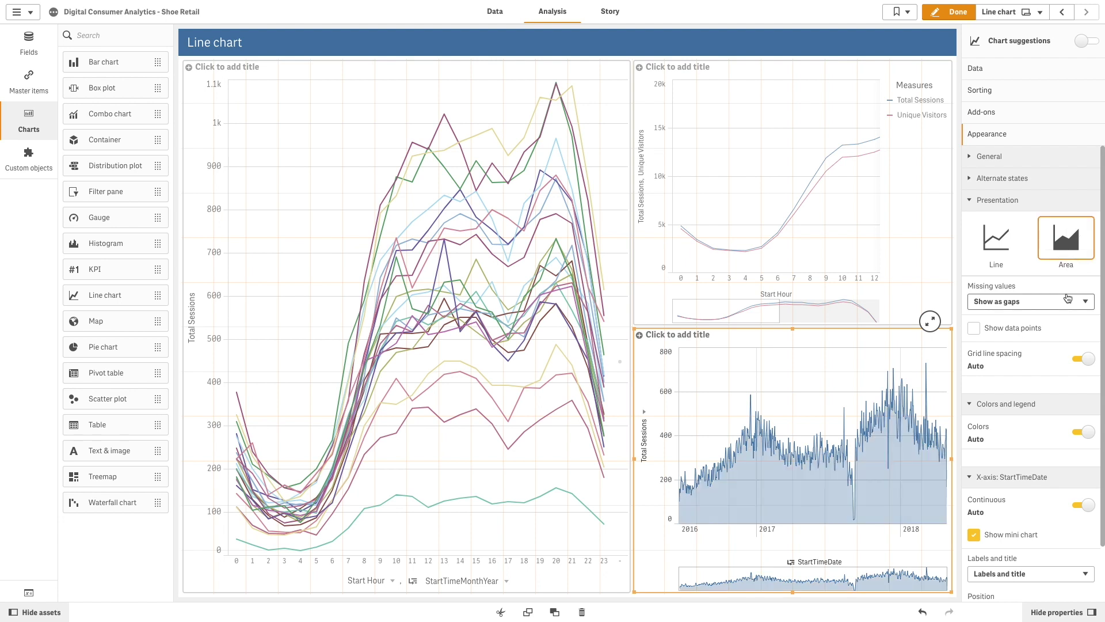
left_click(975, 330)
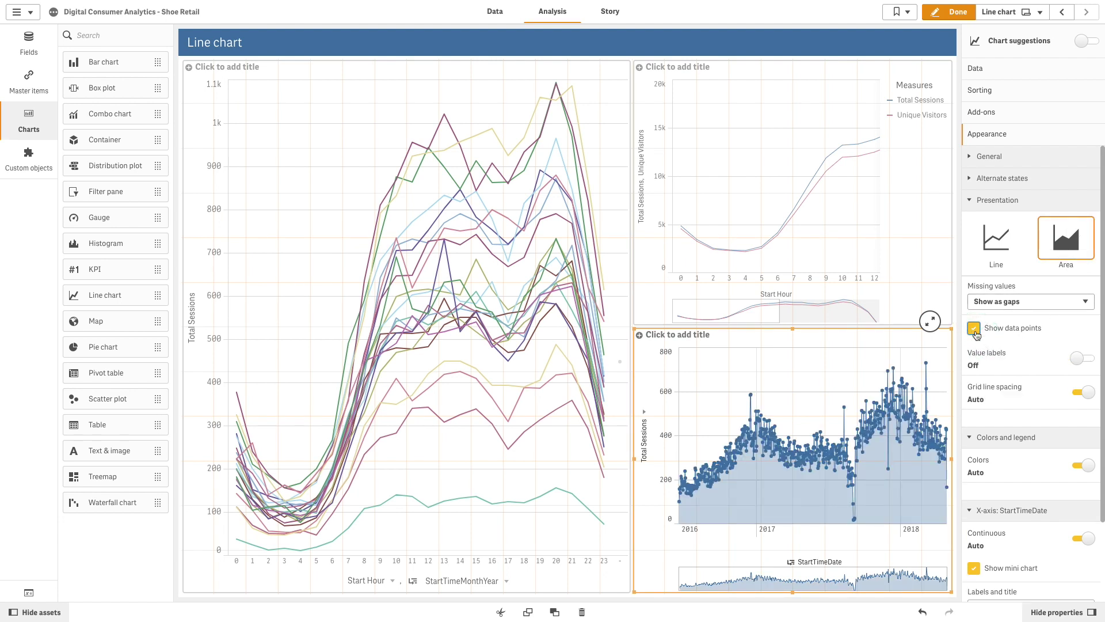
left_click(1084, 359)
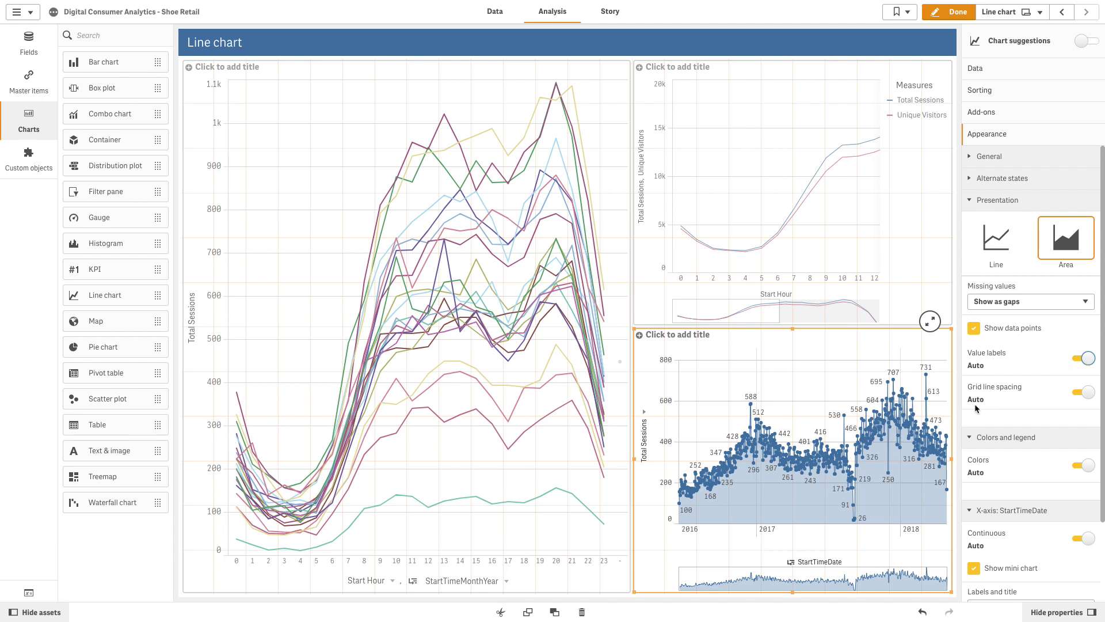
left_click(948, 14)
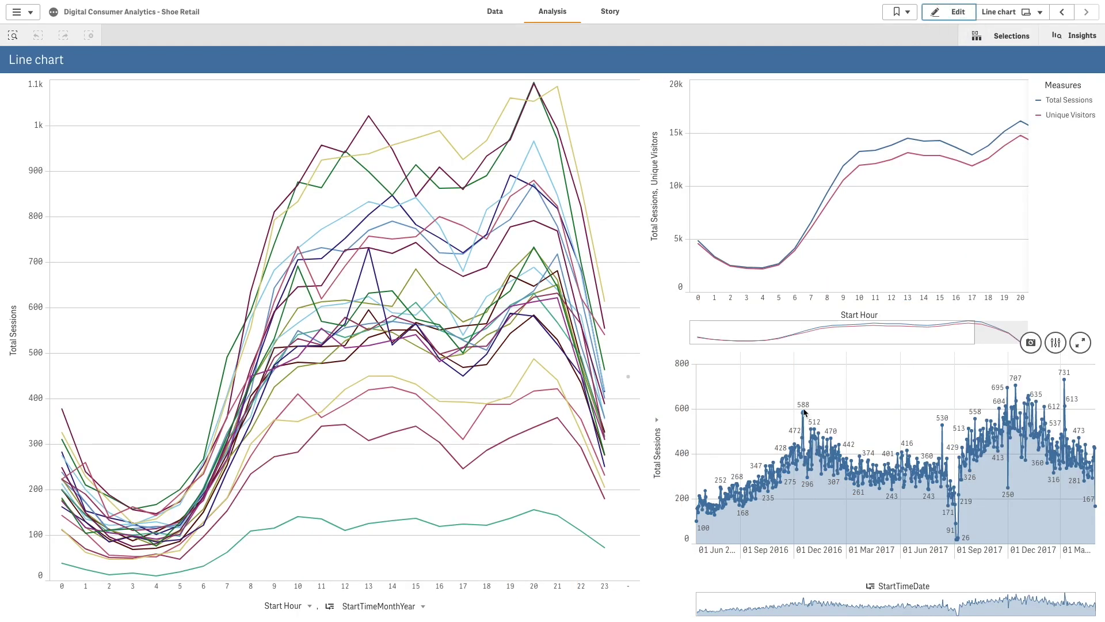